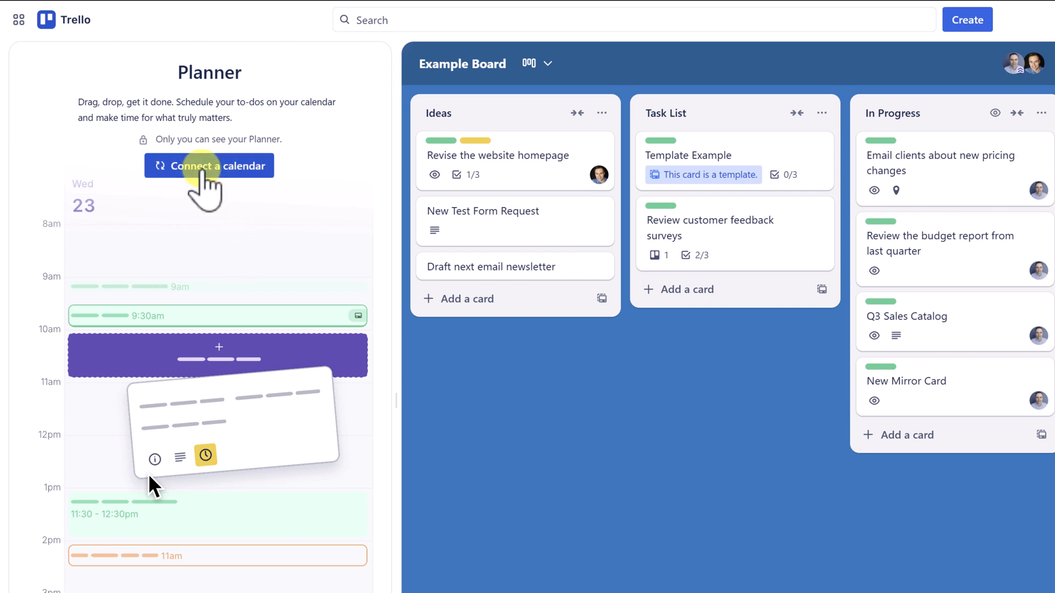
# Start connecting a calendar to the Planner
pyautogui.click(202, 169)
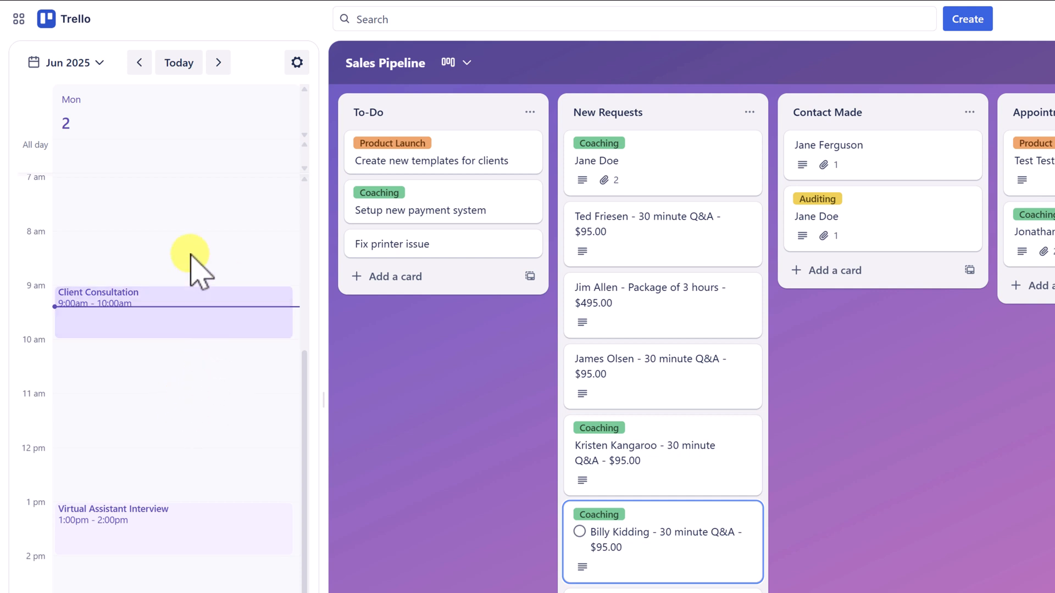
# Browse the Planner's dates by jumping to June 19, advancing two days, going back one day and returning to today
pyautogui.scroll(-2, 140, 440)
pyautogui.scroll(2, 141, 437)
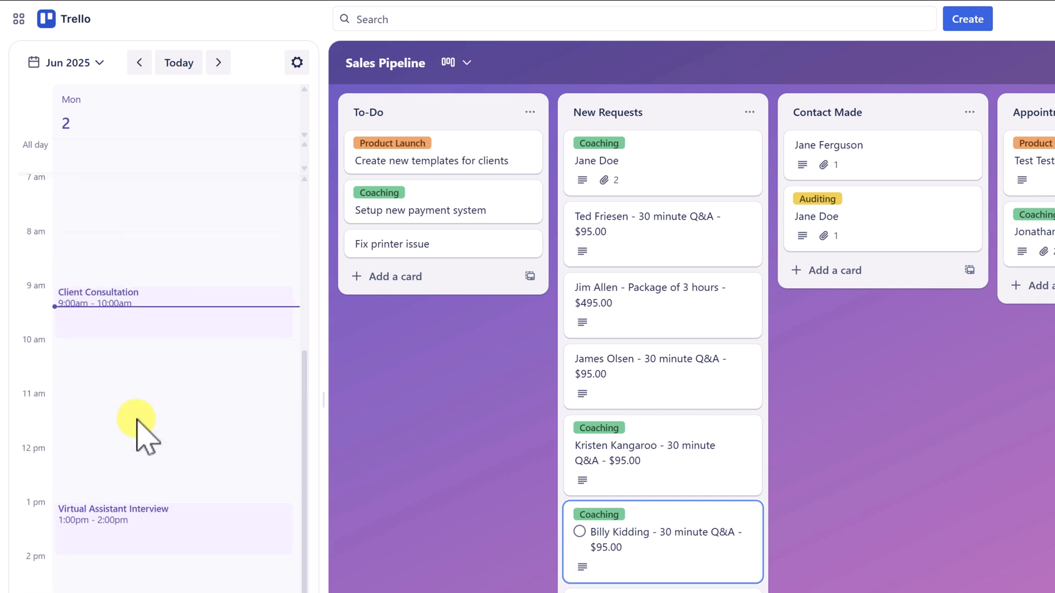
pyautogui.click(94, 63)
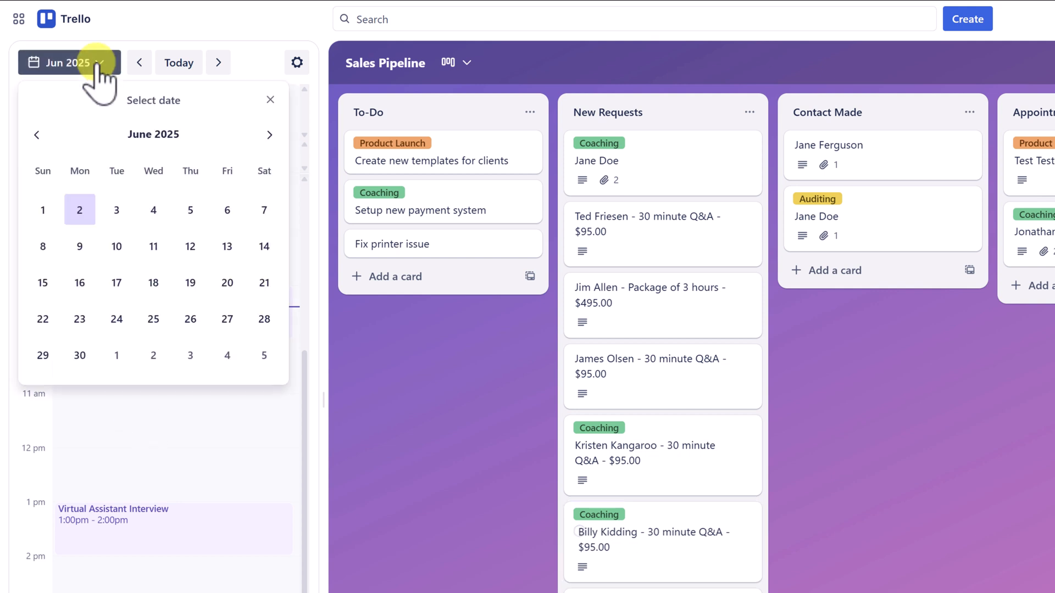
pyautogui.click(190, 282)
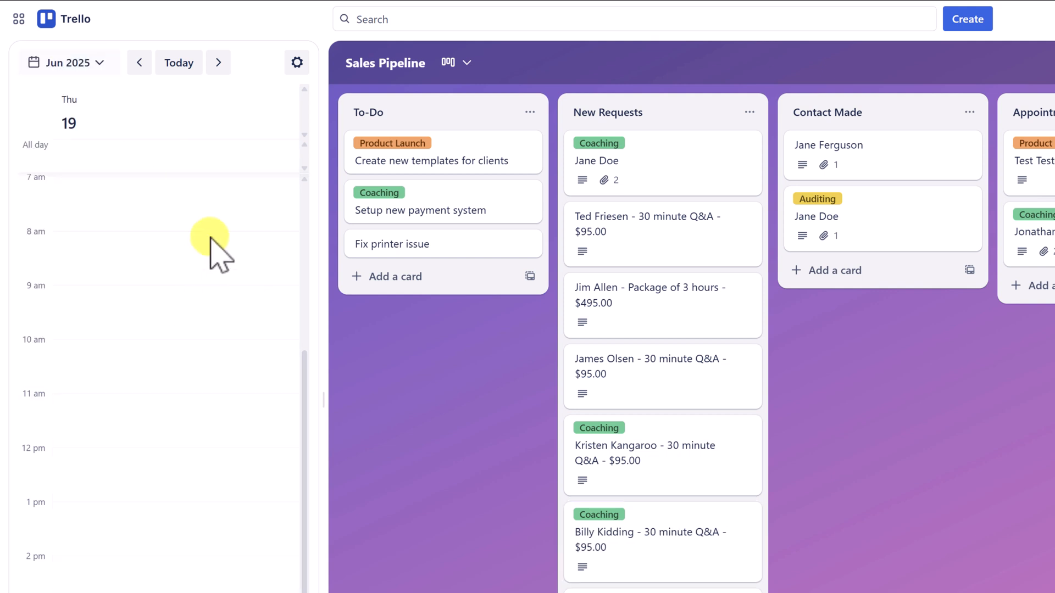
pyautogui.click(219, 62)
pyautogui.click(218, 62)
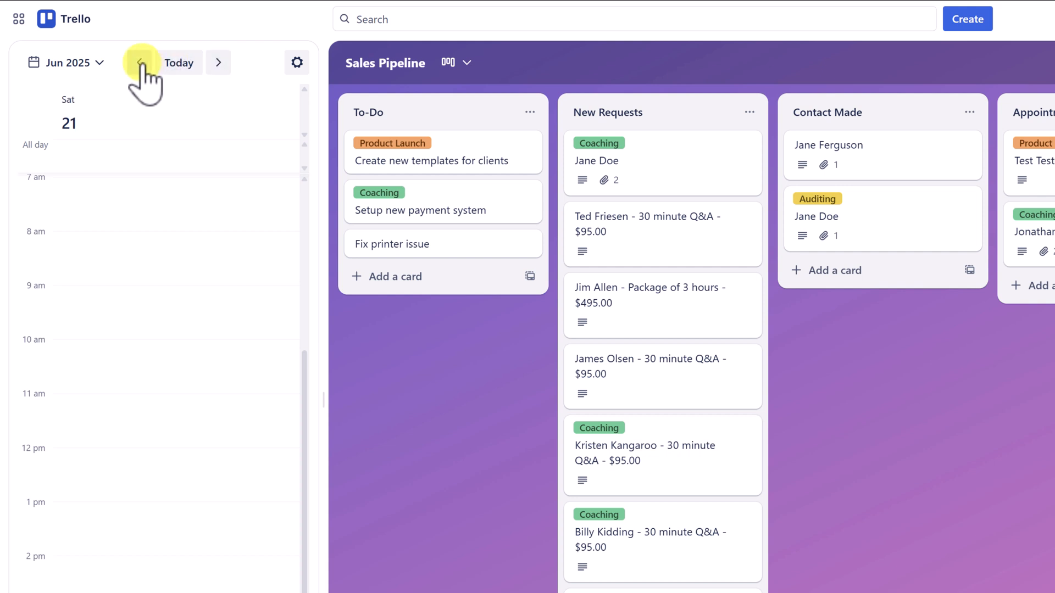
pyautogui.click(139, 62)
pyautogui.click(182, 64)
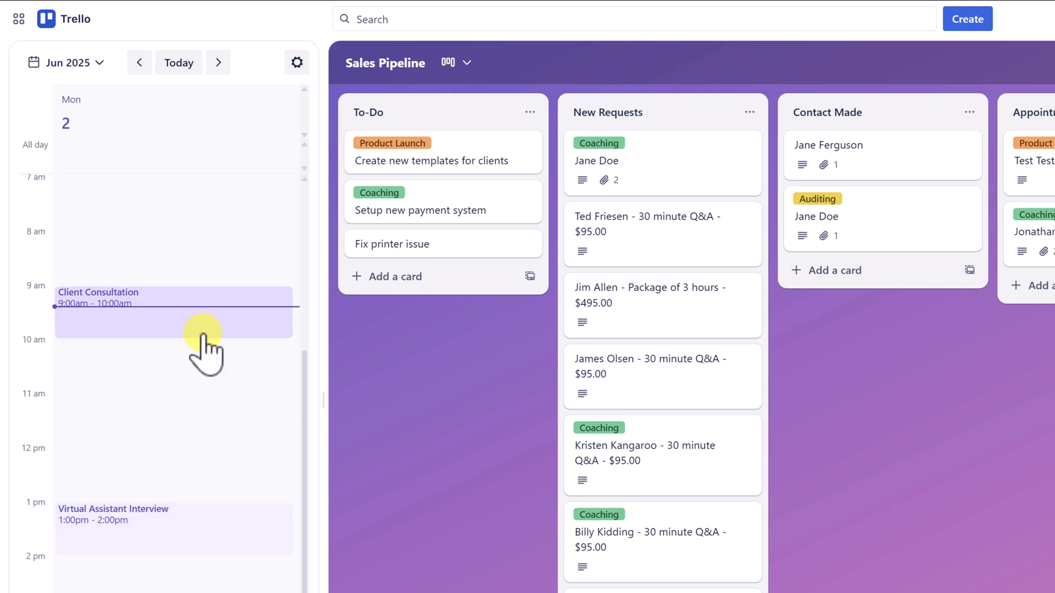
# View the details of the Client Consultation event in the Planner, and close them
pyautogui.click(170, 317)
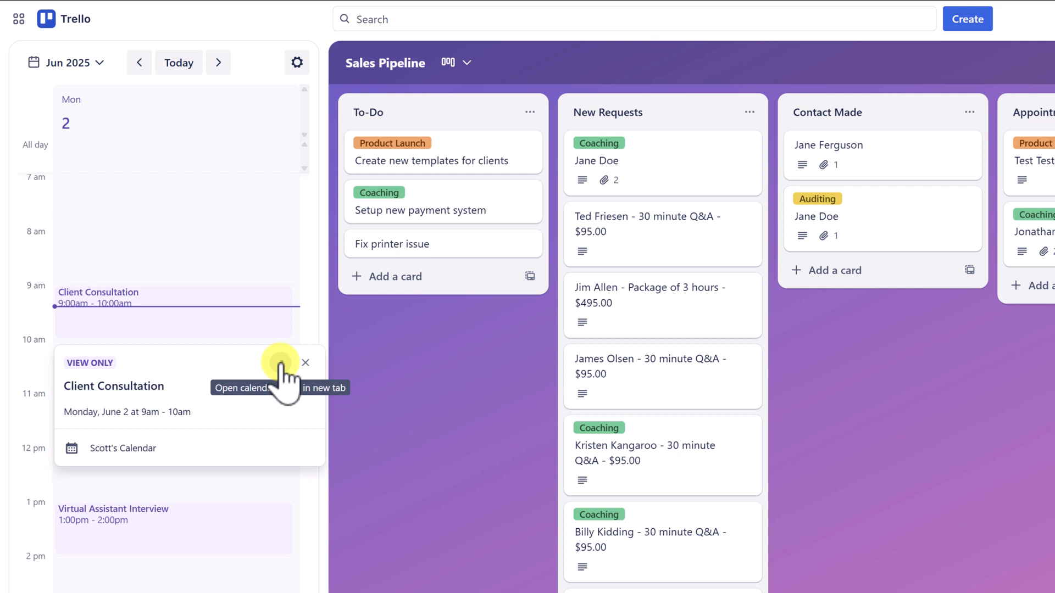
pyautogui.click(306, 363)
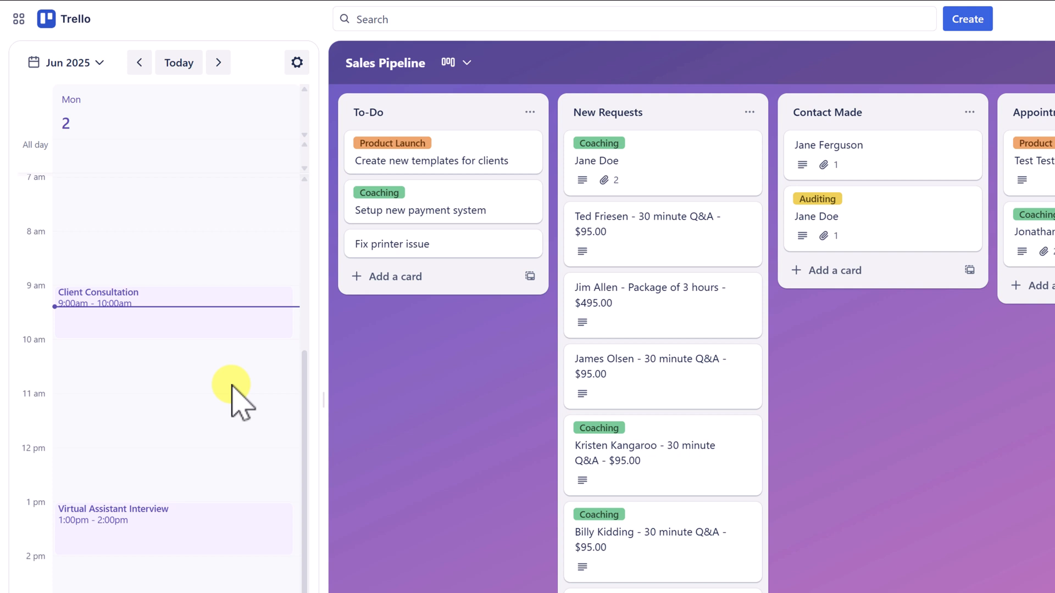
pyautogui.scroll(-1, 232, 385)
pyautogui.scroll(1, 231, 388)
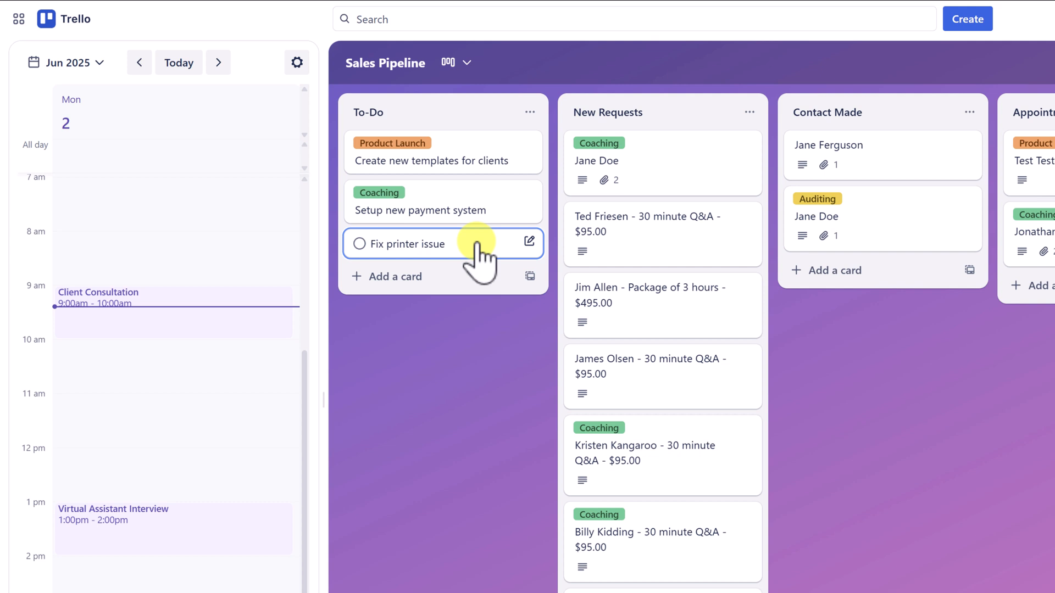
# Schedule the Fix printer issue card in the Planner for June 2 at 11 am and extend it to 12 pm
pyautogui.moveTo(476, 245); pyautogui.dragTo(200, 414)
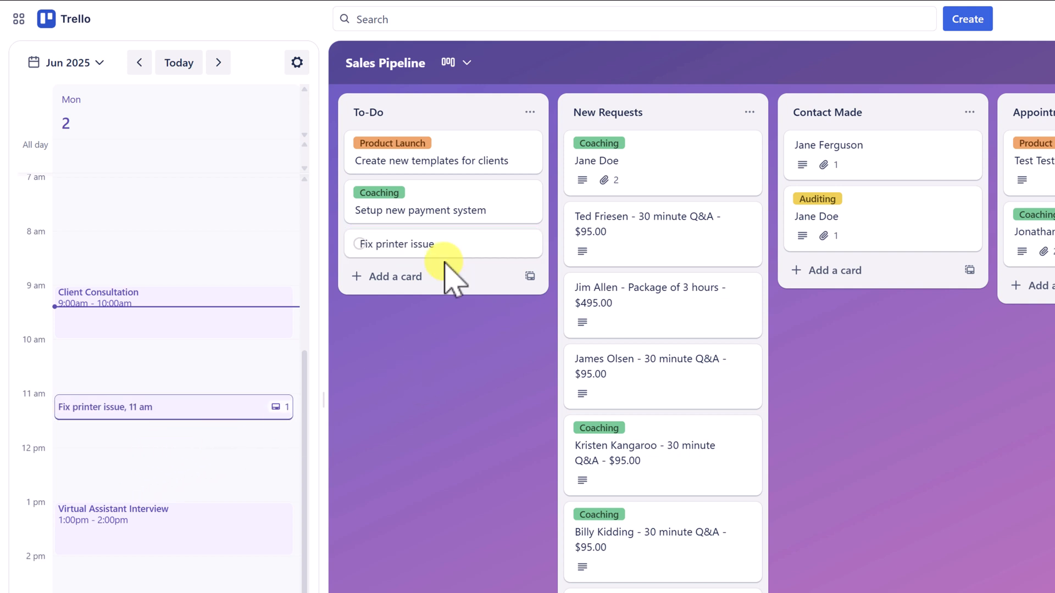
pyautogui.moveTo(467, 257)
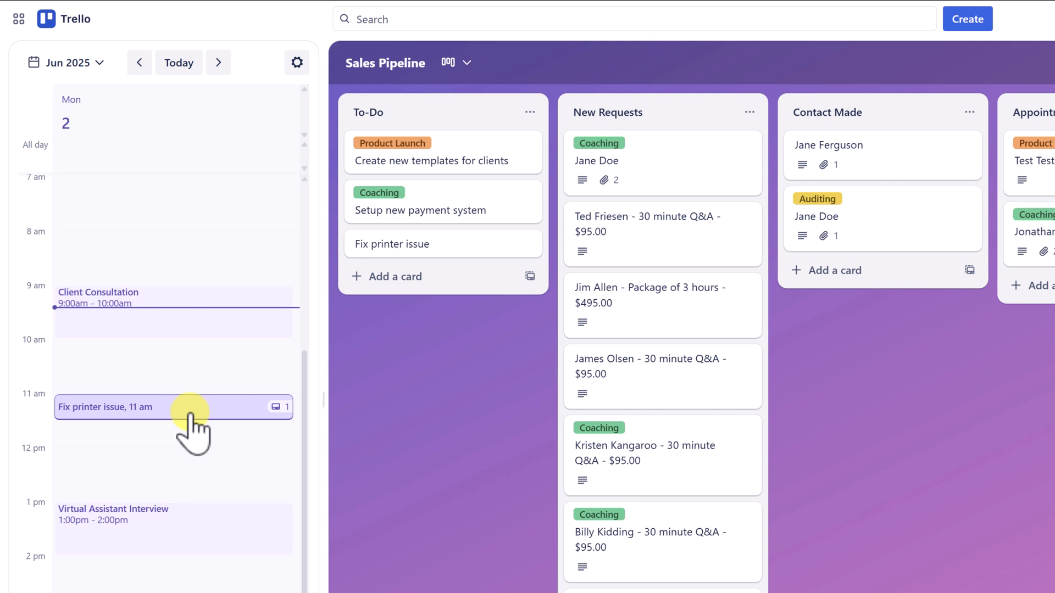
pyautogui.moveTo(176, 419); pyautogui.dragTo(177, 433)
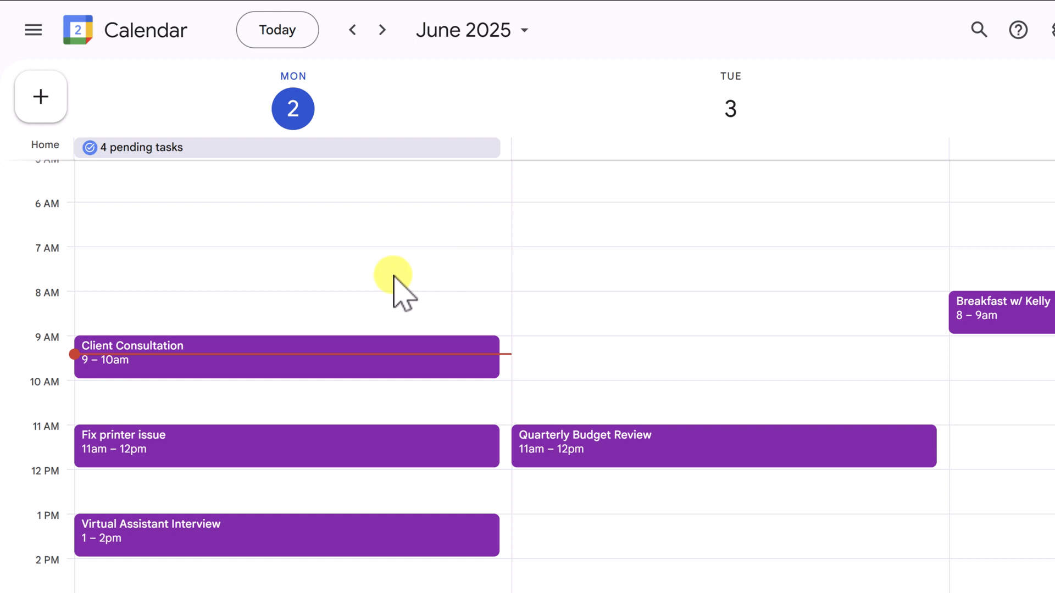
# View the details of the Fix printer issue event in Google Calendar, and close them
pyautogui.scroll(-1, 393, 276)
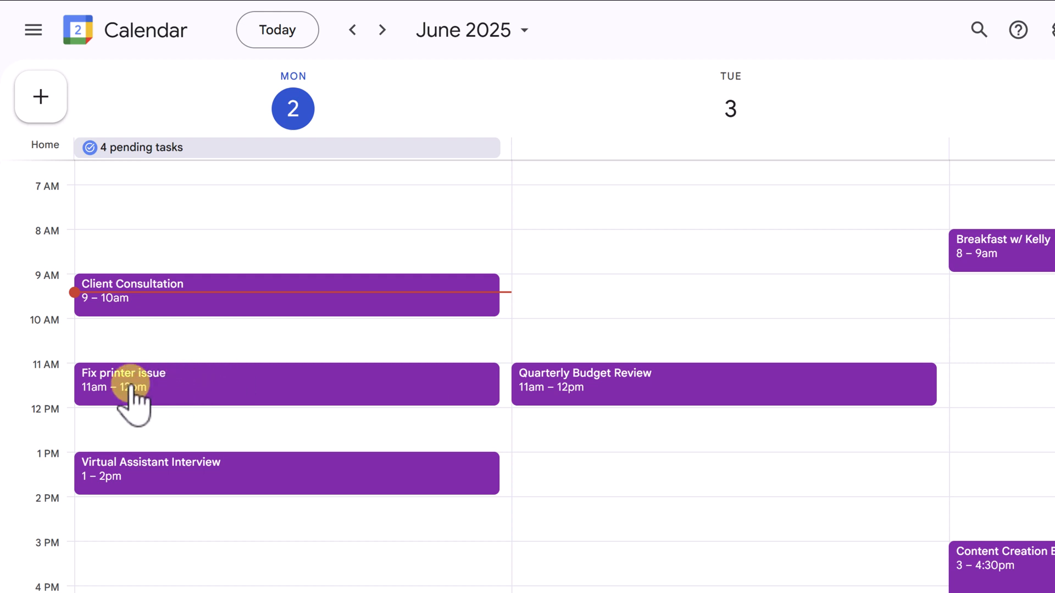
pyautogui.click(198, 392)
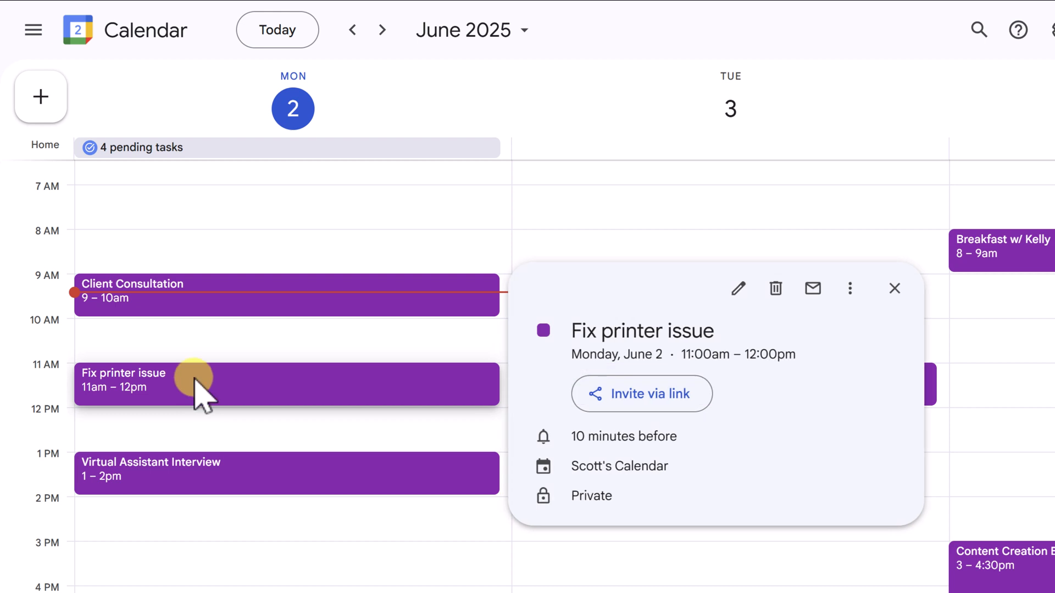
pyautogui.click(894, 289)
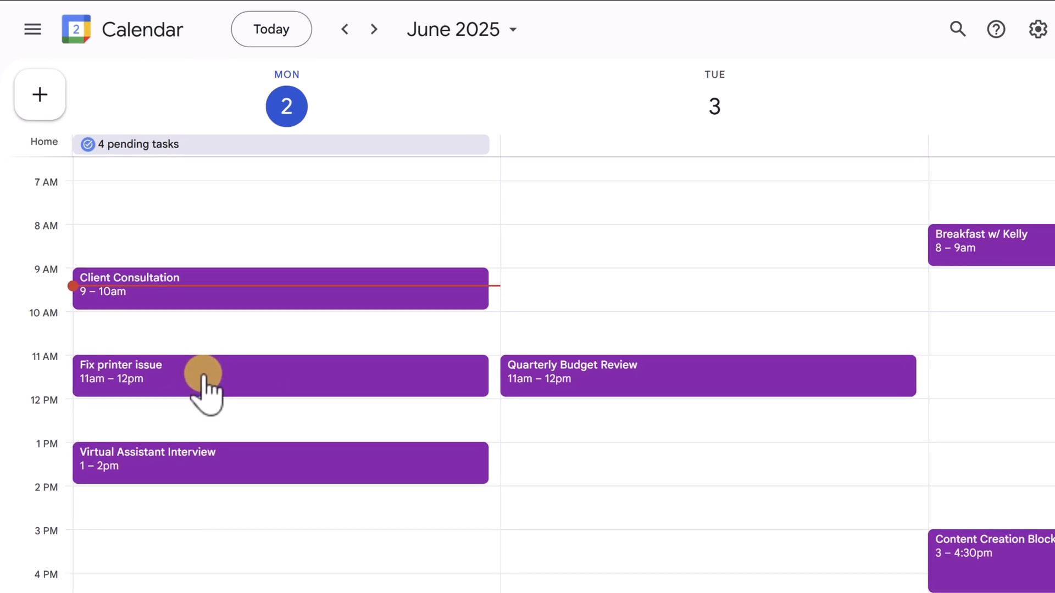
# Move the Fix printer issue event to 3–4 pm in Google Calendar and compare it with Trello's Planner
pyautogui.moveTo(203, 374); pyautogui.dragTo(187, 553)
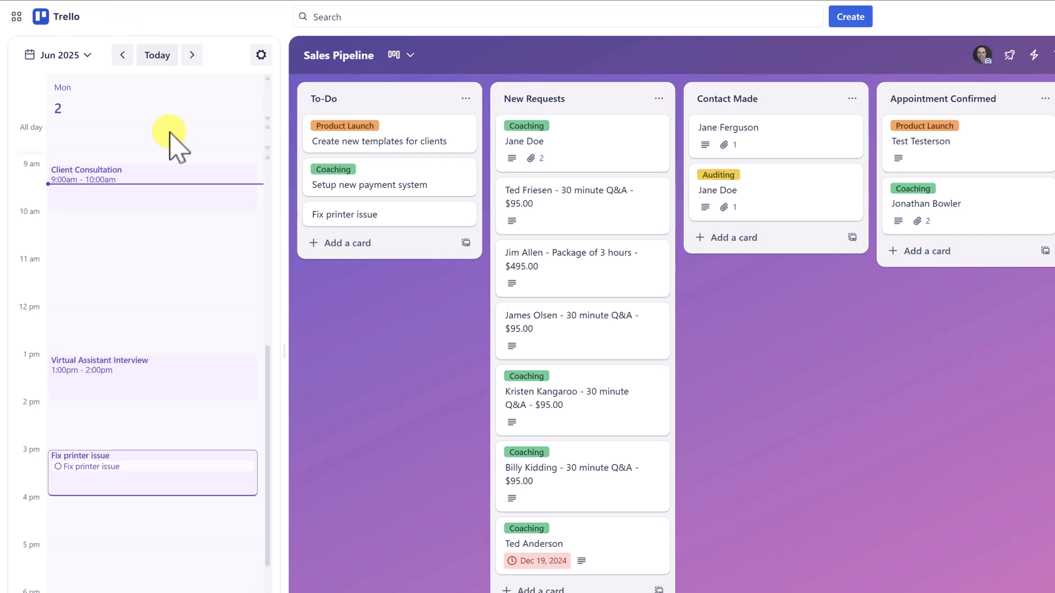
pyautogui.scroll(2, 193, 471)
pyautogui.scroll(-1, 197, 484)
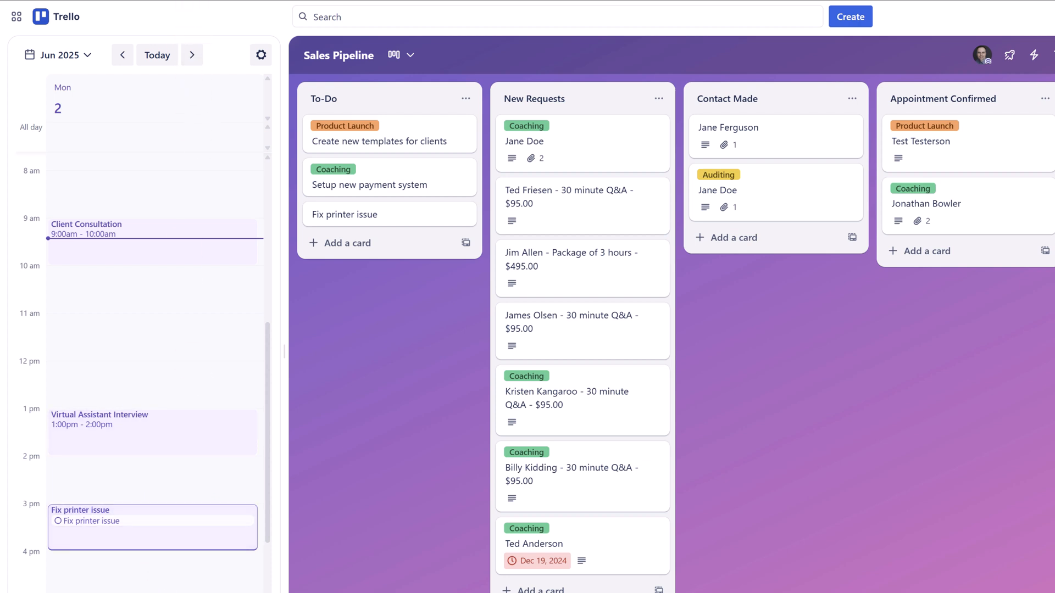
pyautogui.click(201, 1)
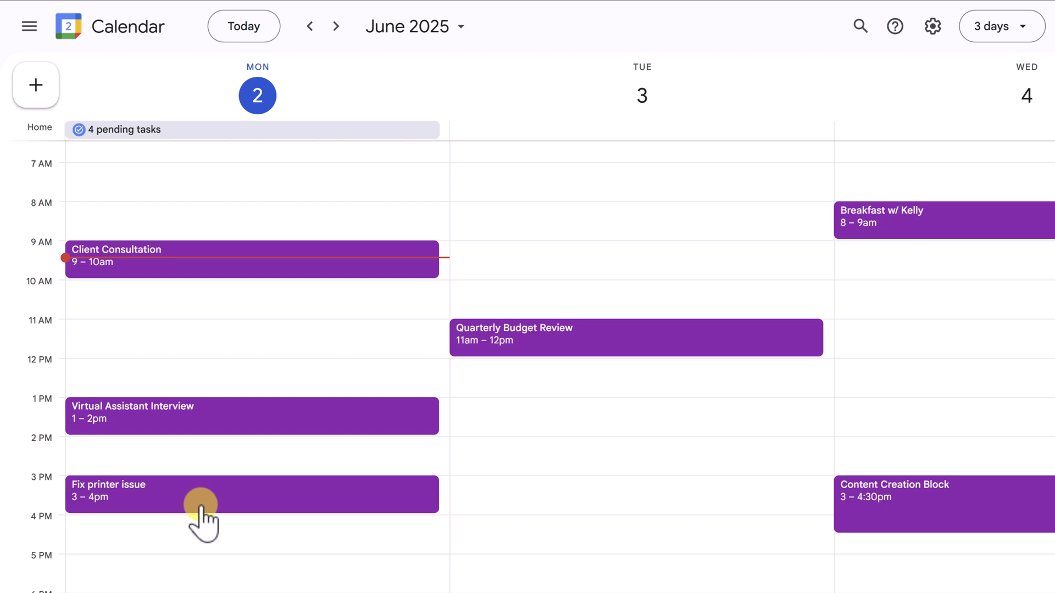
pyautogui.click(105, 0)
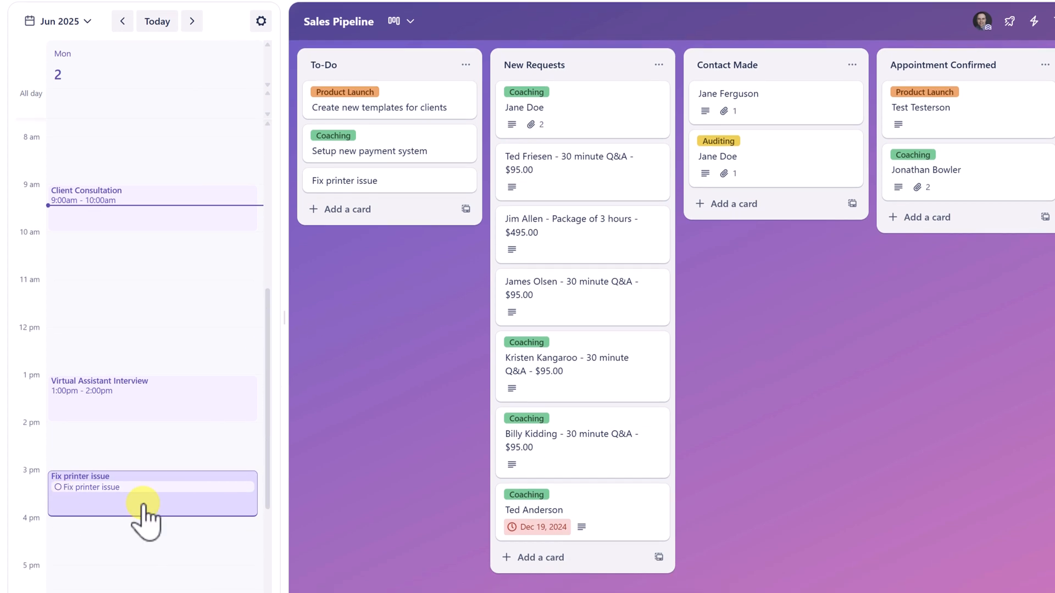
# Review the Fix printer issue event's details in the Planner, and mark its linked card complete
pyautogui.click(144, 517)
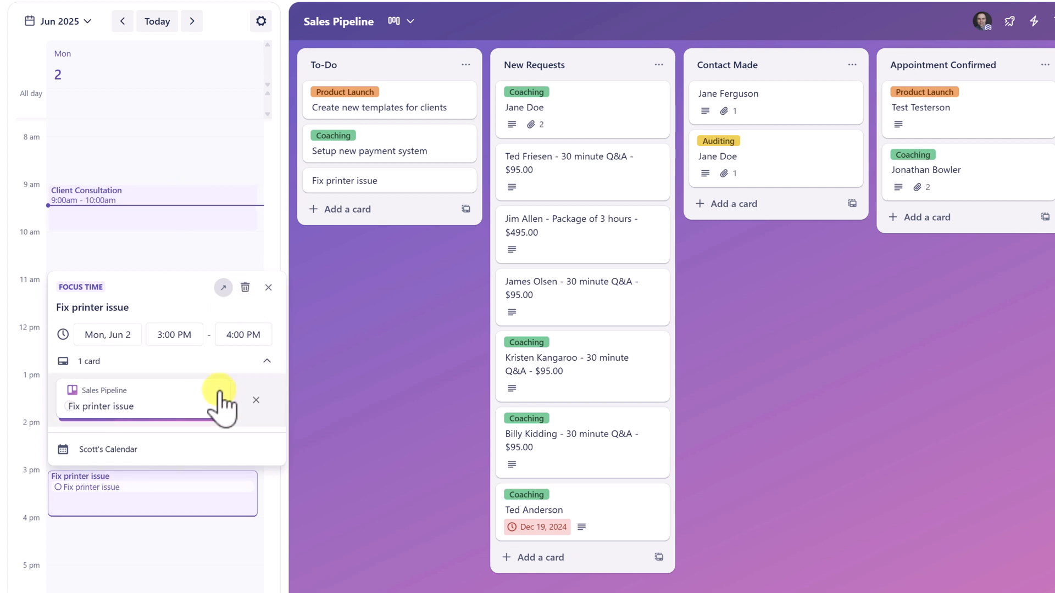
pyautogui.click(268, 287)
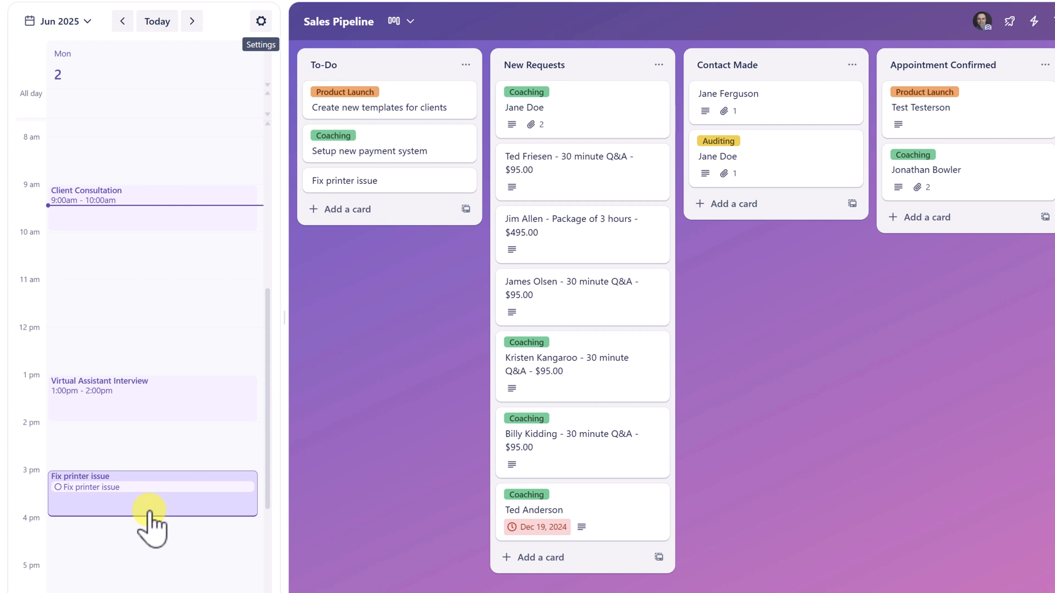
pyautogui.click(57, 488)
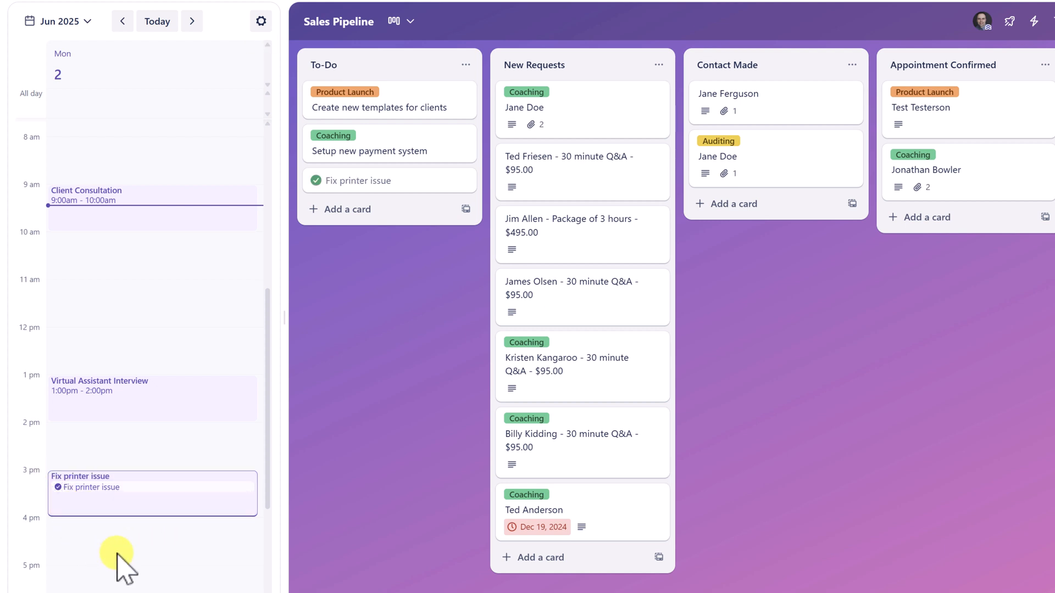
pyautogui.moveTo(379, 202)
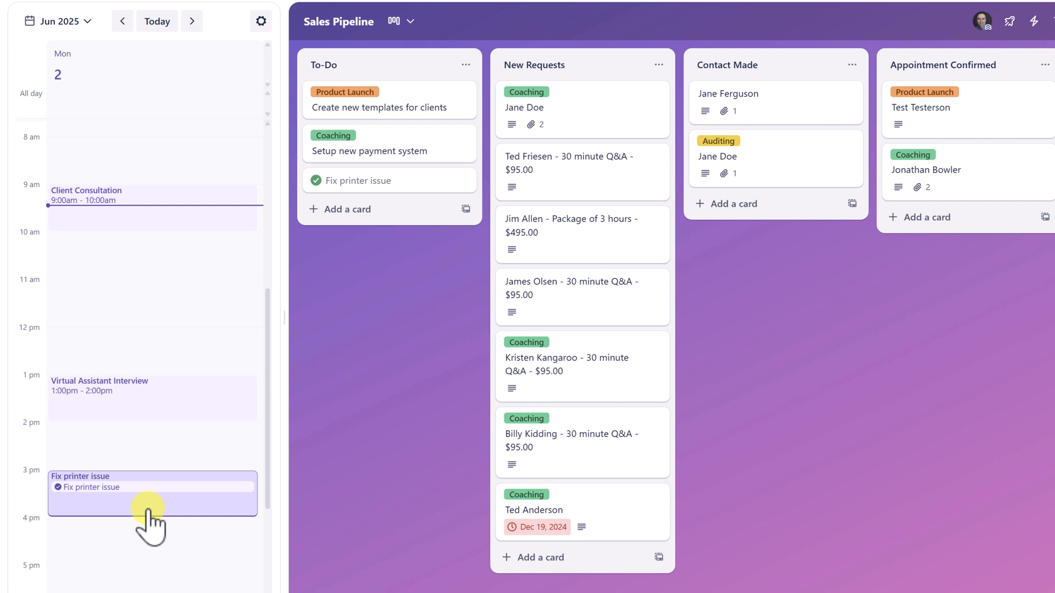
pyautogui.moveTo(414, 182)
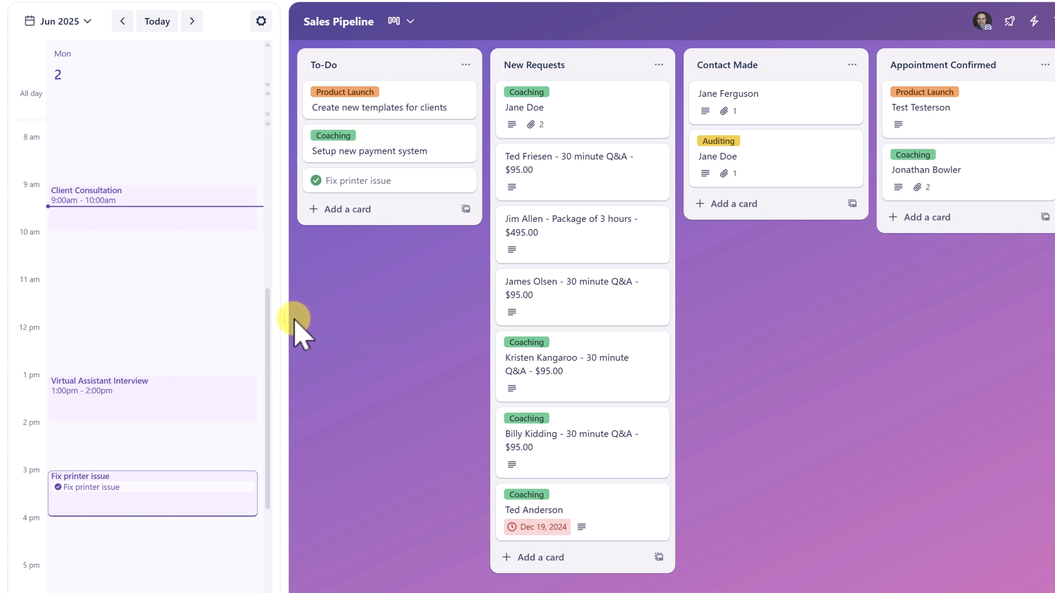
# Widen the Planner beside the board so that it shows three days
pyautogui.moveTo(284, 319); pyautogui.dragTo(558, 317)
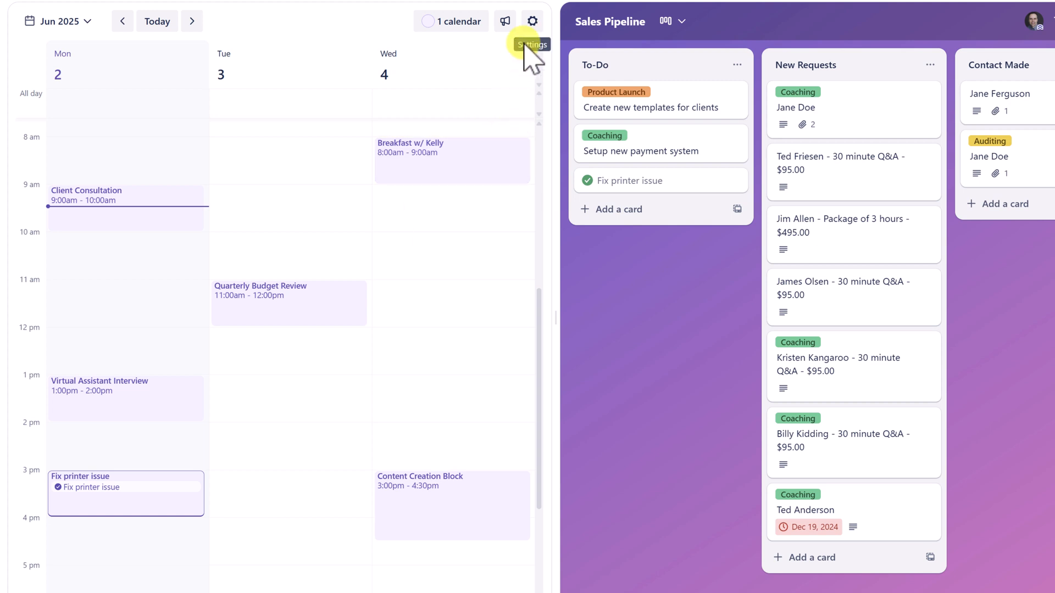
# Set the Planner's days shown to 4 days, and switch it back to Flexible
pyautogui.click(532, 22)
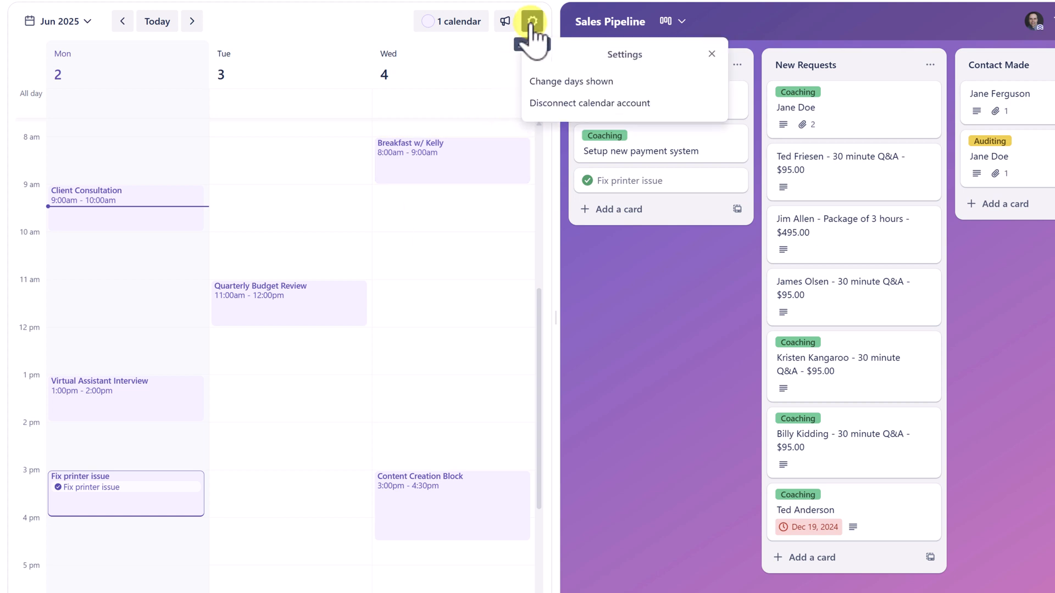
pyautogui.click(572, 83)
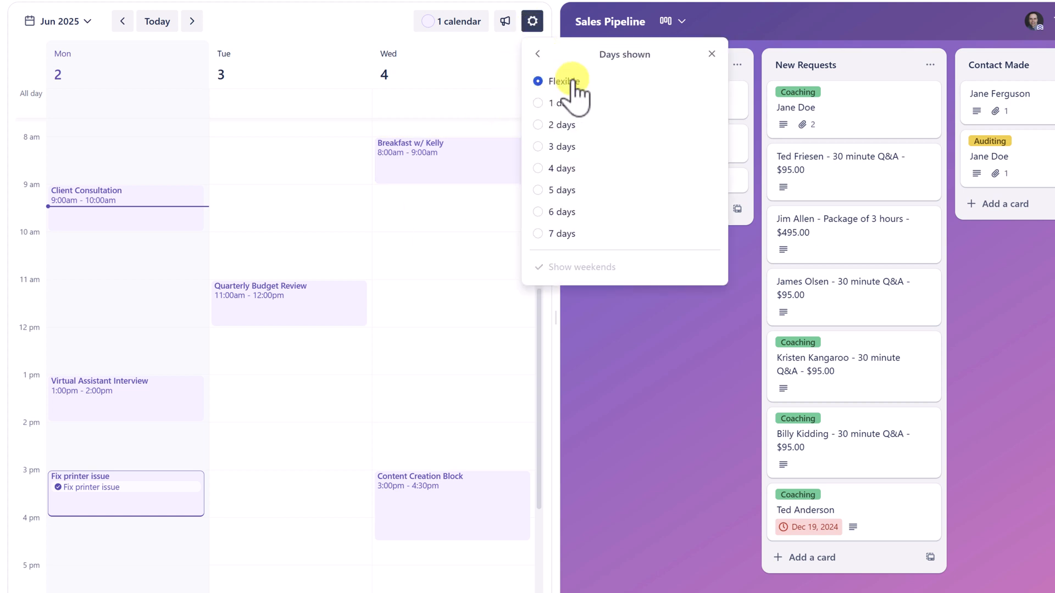
pyautogui.click(539, 170)
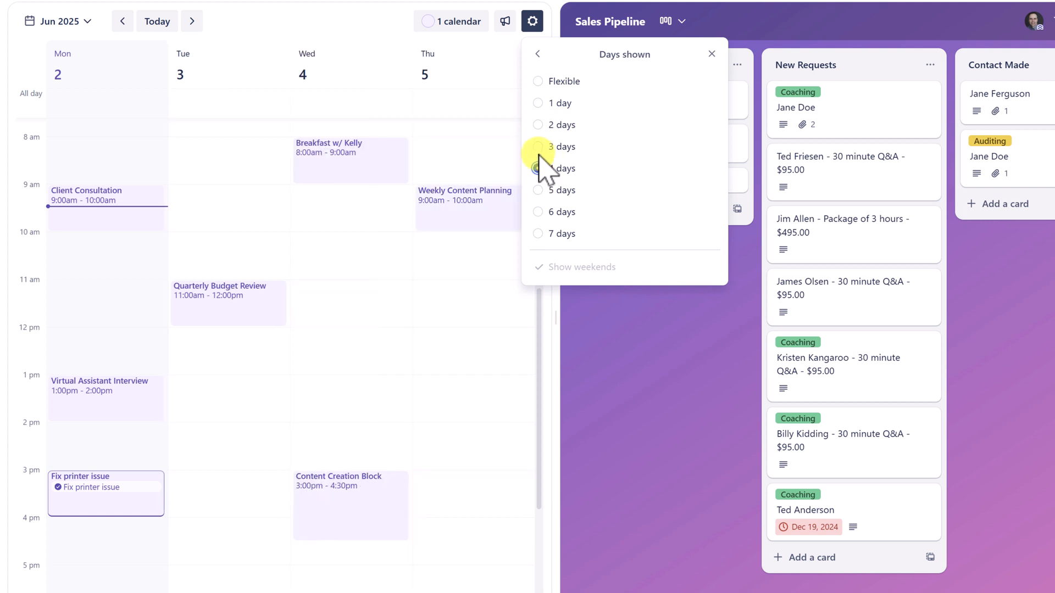
pyautogui.click(556, 81)
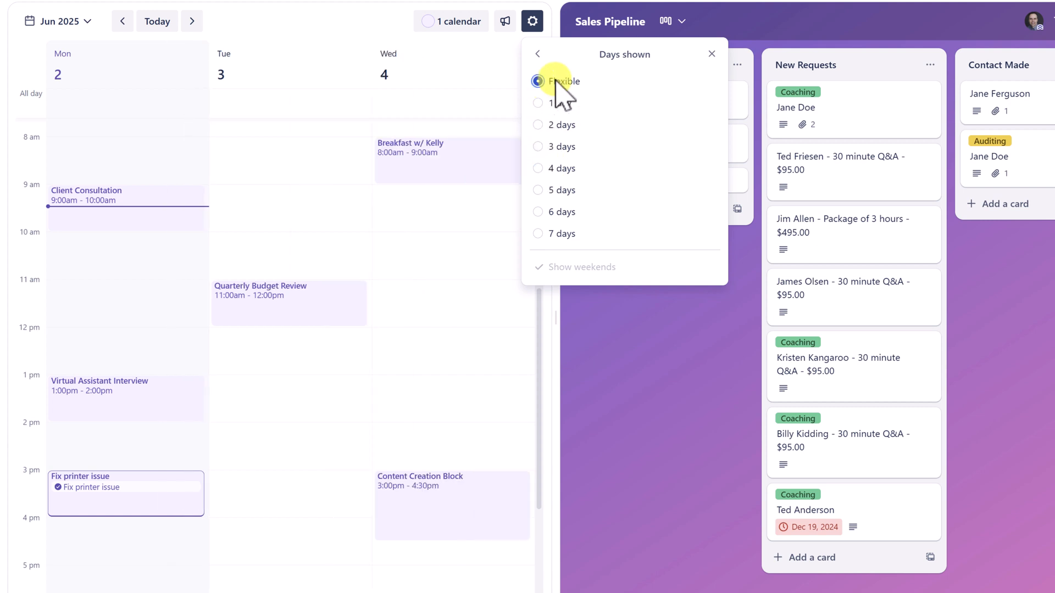
pyautogui.click(712, 54)
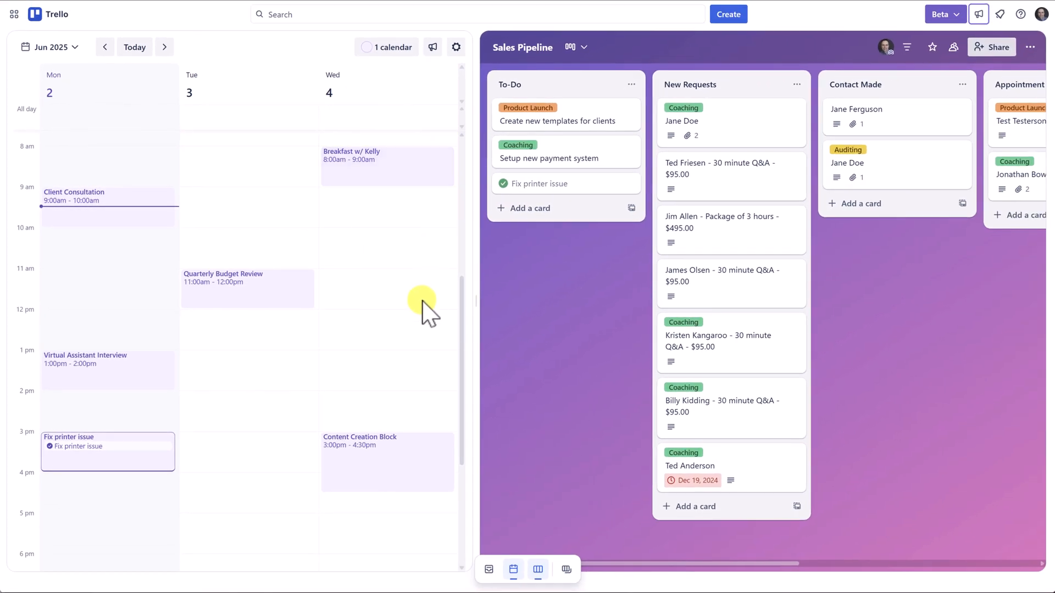
# Hide the Planner beside the Sales Pipeline board, show it again, and hide it once more
pyautogui.click(513, 567)
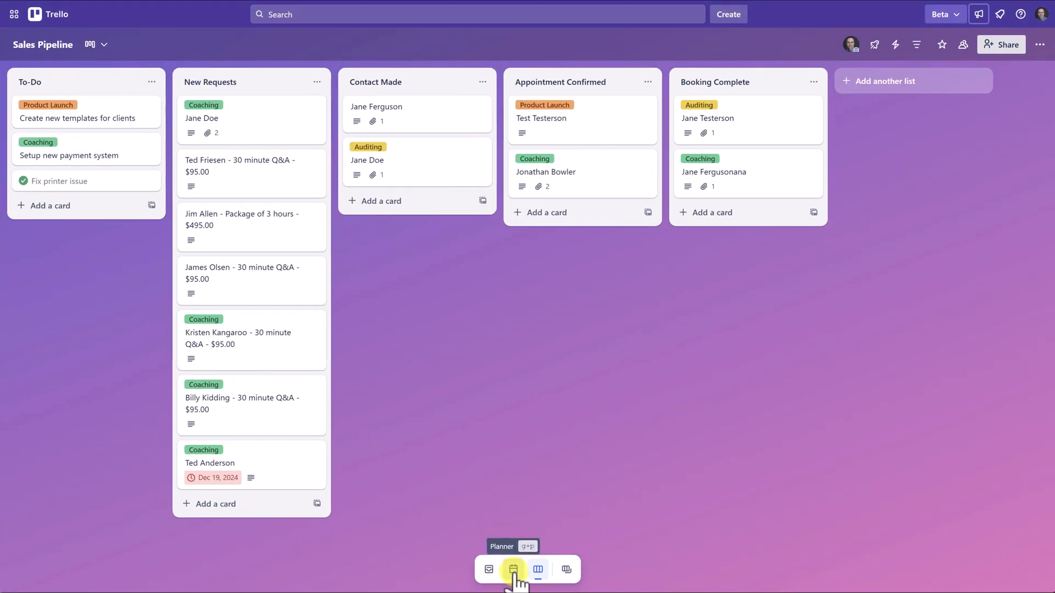
pyautogui.click(514, 570)
pyautogui.click(513, 570)
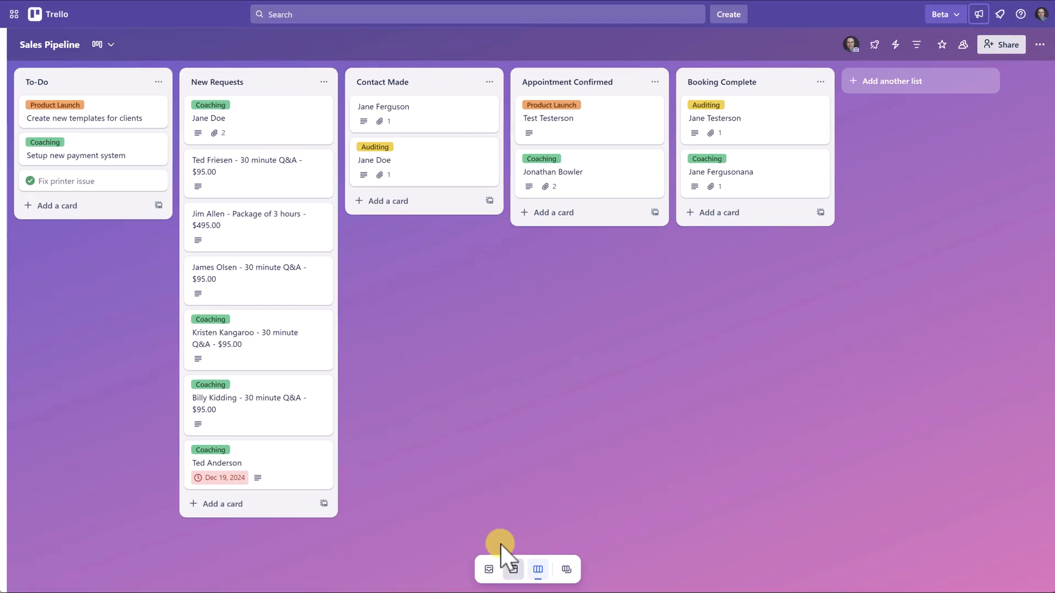